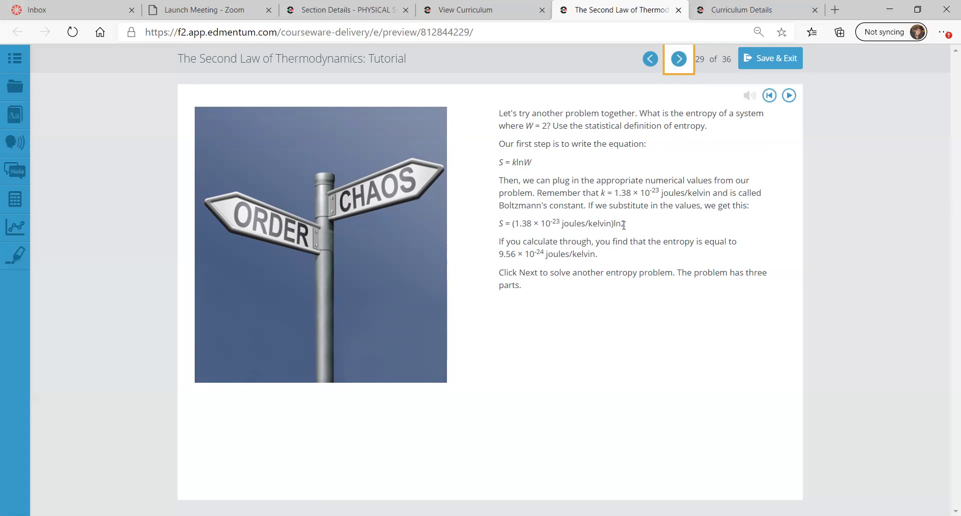
Step: Continue from the worked example to Part A of the W = 3 entropy problem, submit blank attempts and reveal the answer
{"action": "left_click_drag", "start_coordinate": [499, 255], "coordinate": [545, 255]}
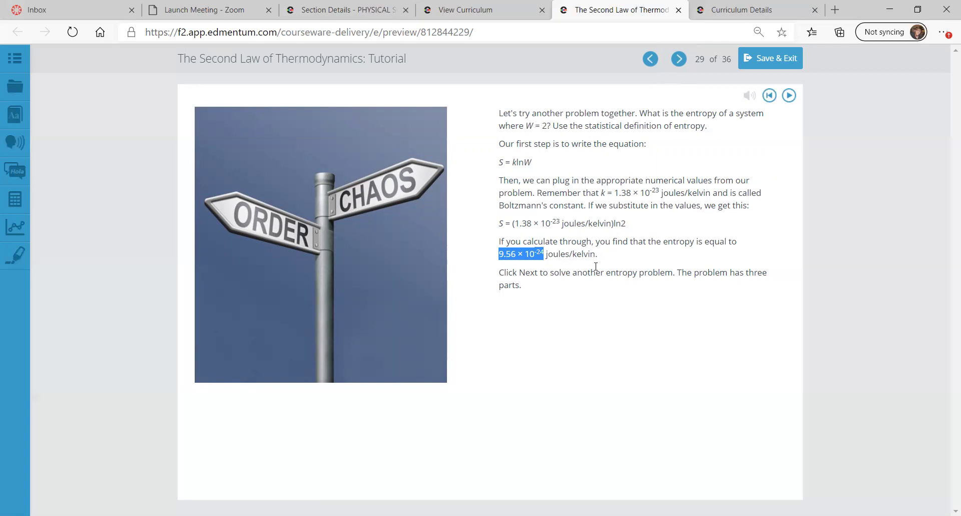
{"action": "left_click", "coordinate": [679, 60]}
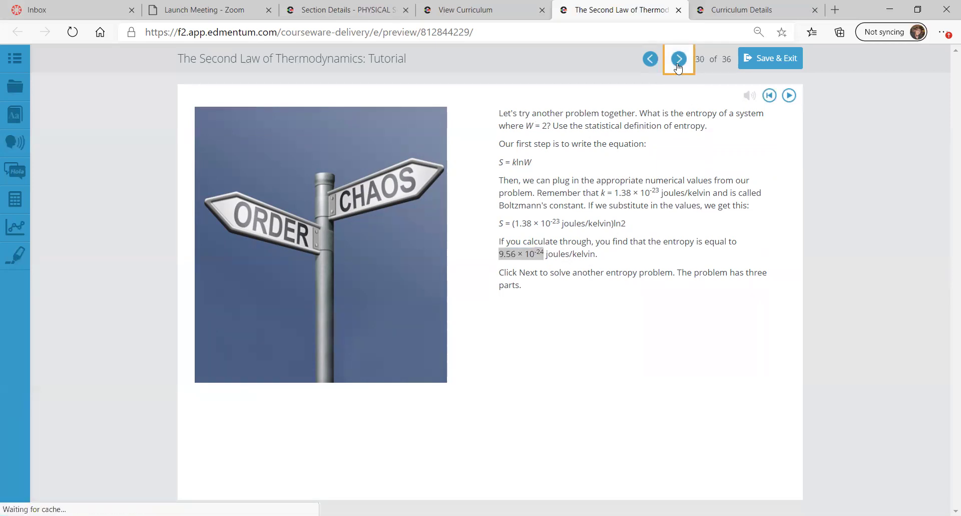
{"action": "left_click", "coordinate": [213, 323]}
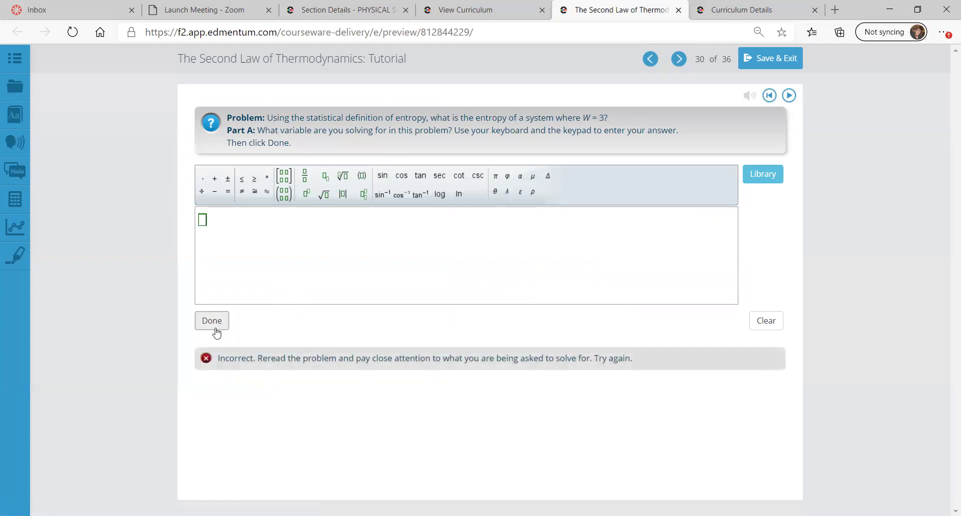
{"action": "left_click", "coordinate": [214, 324]}
{"action": "left_click", "coordinate": [250, 329]}
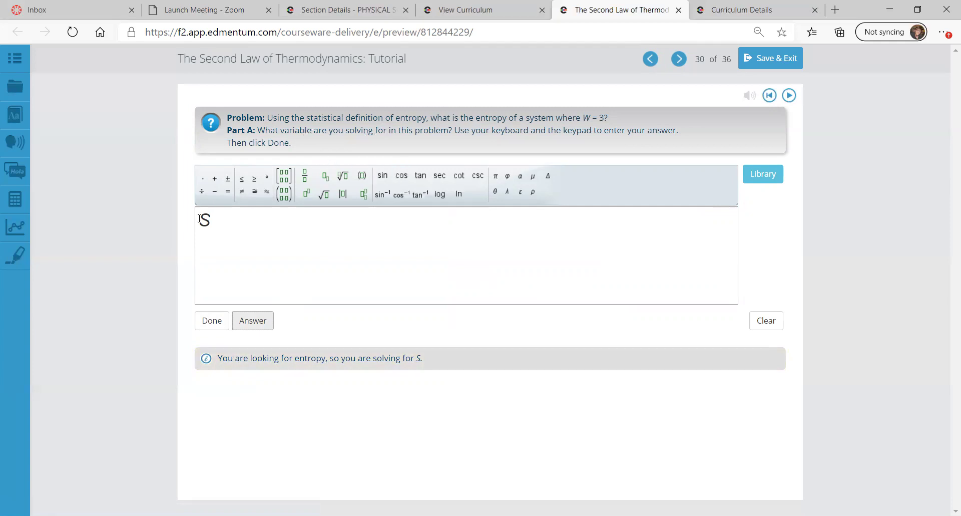
Step: Advance to Part B, submit blank attempts and reveal the equation for the statistical definition of entropy
{"action": "left_click", "coordinate": [677, 64]}
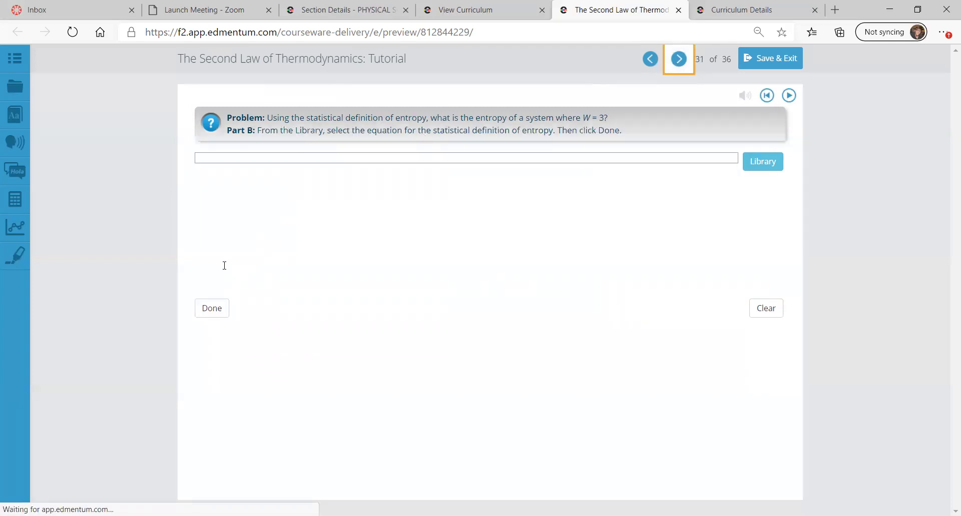
{"action": "left_click", "coordinate": [213, 311]}
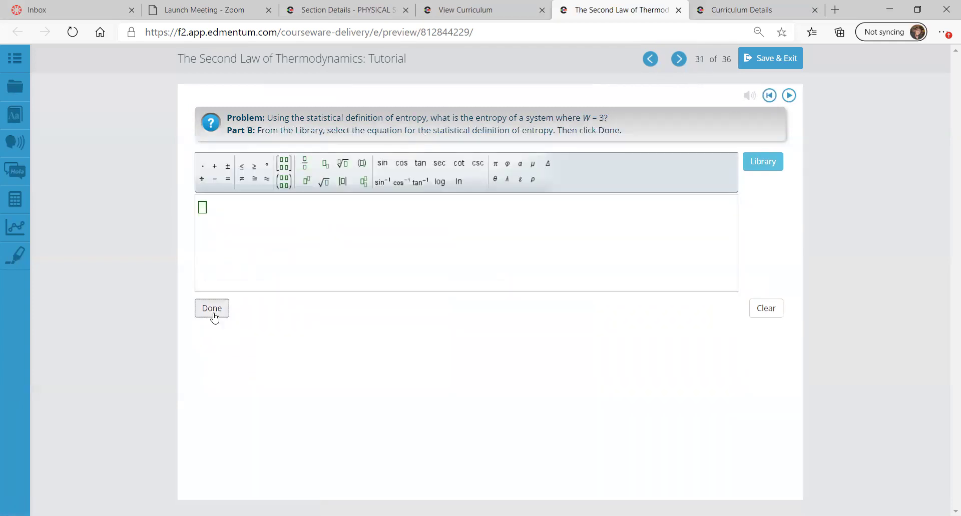
{"action": "left_click", "coordinate": [223, 311]}
{"action": "left_click", "coordinate": [256, 315]}
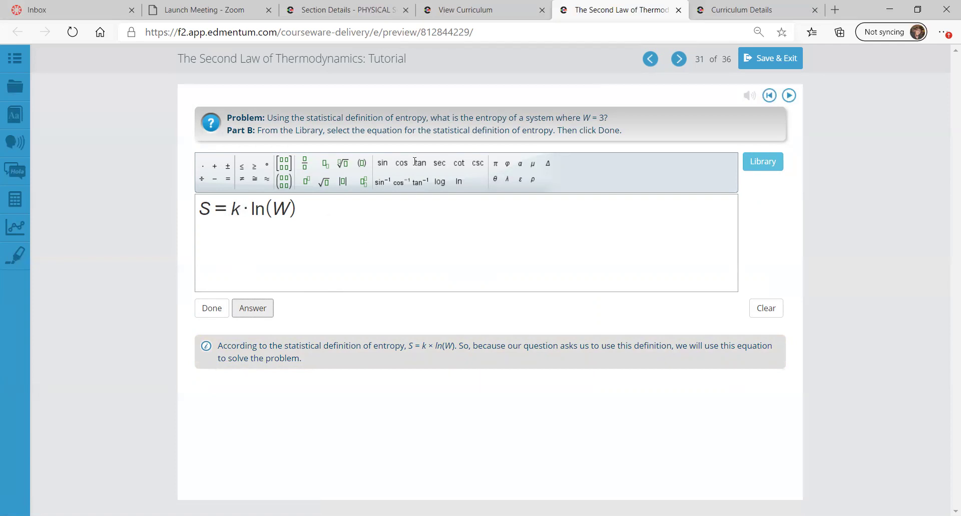
Step: Advance to Part C and replace k in the entropy equation with (1.38*10^-23), entering -23 as a superscript exponent
{"action": "left_click", "coordinate": [679, 59]}
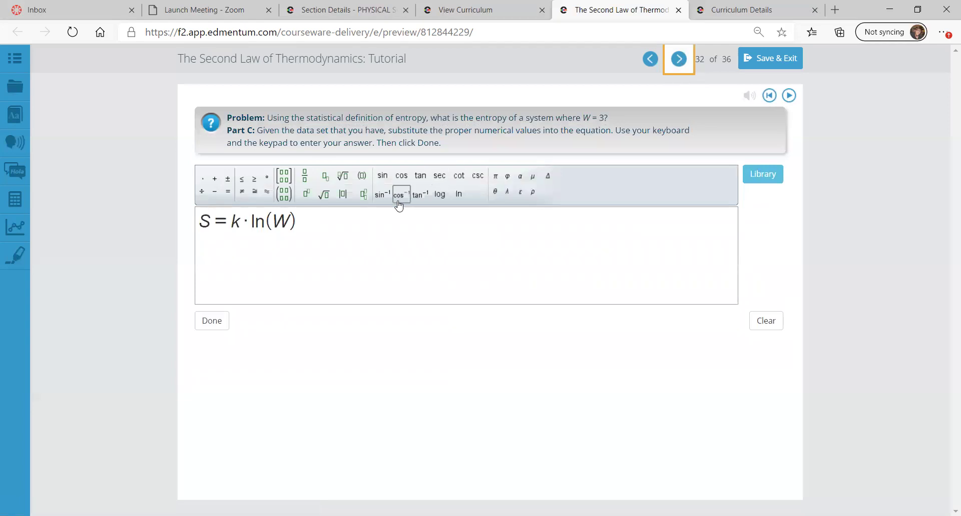
{"action": "left_click", "coordinate": [238, 221]}
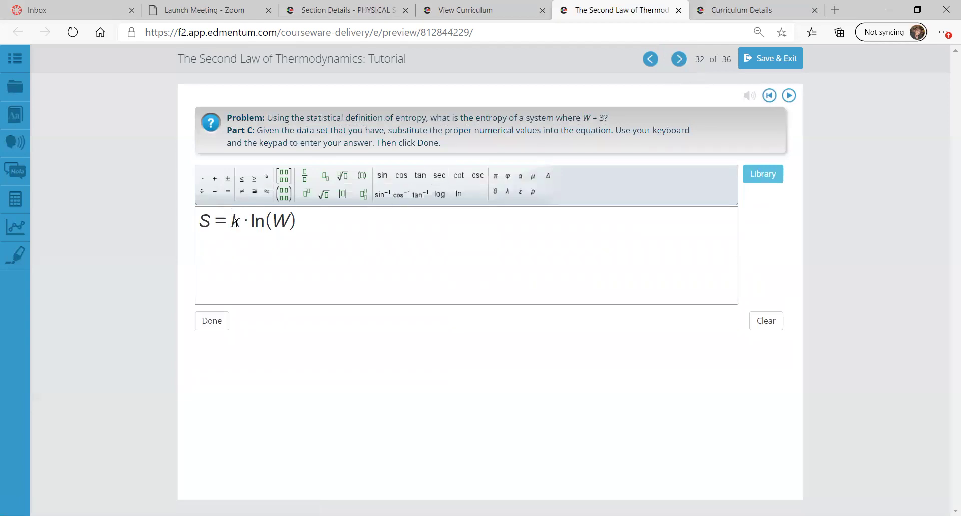
{"action": "left_click_drag", "start_coordinate": [233, 221], "coordinate": [245, 220]}
{"action": "type", "text": "(1.38"}
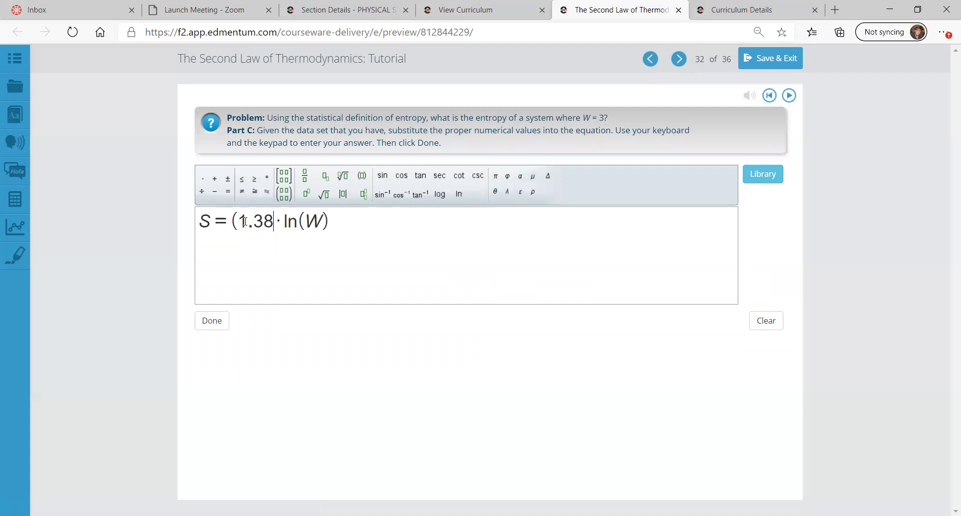
{"action": "type", "text": "*"}
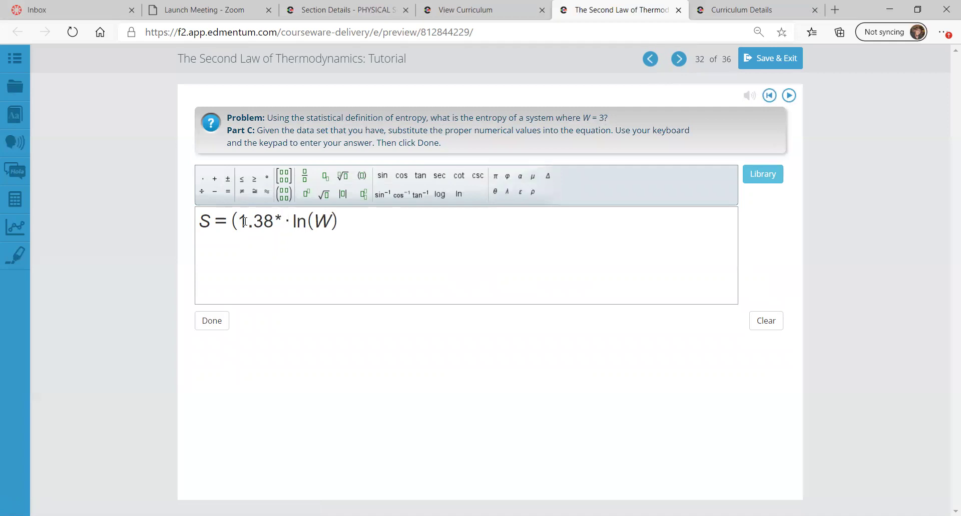
{"action": "type", "text": "1"}
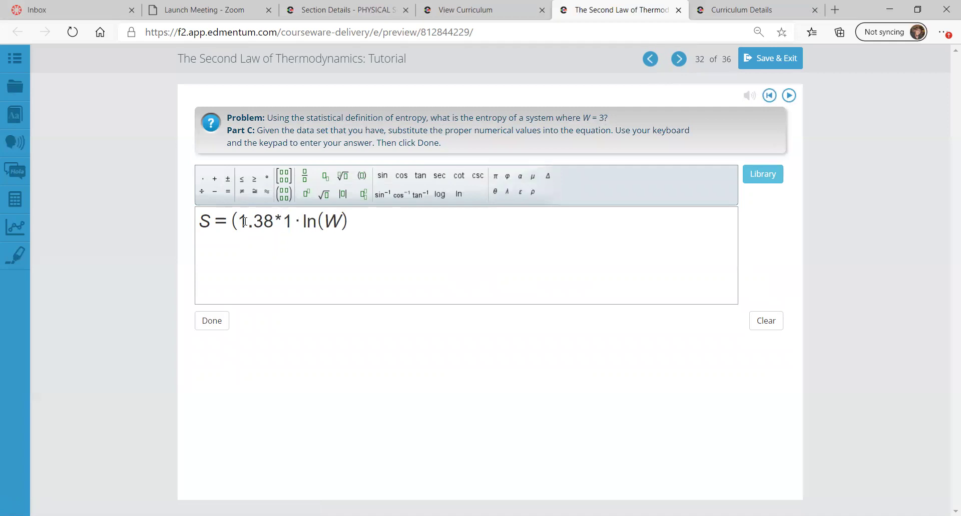
{"action": "type", "text": "0^"}
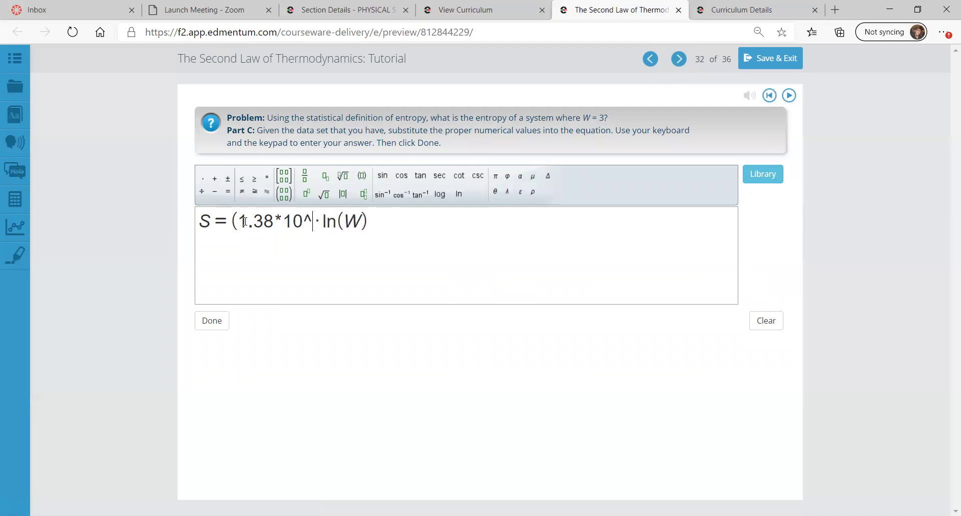
{"action": "key", "text": "BackSpace"}
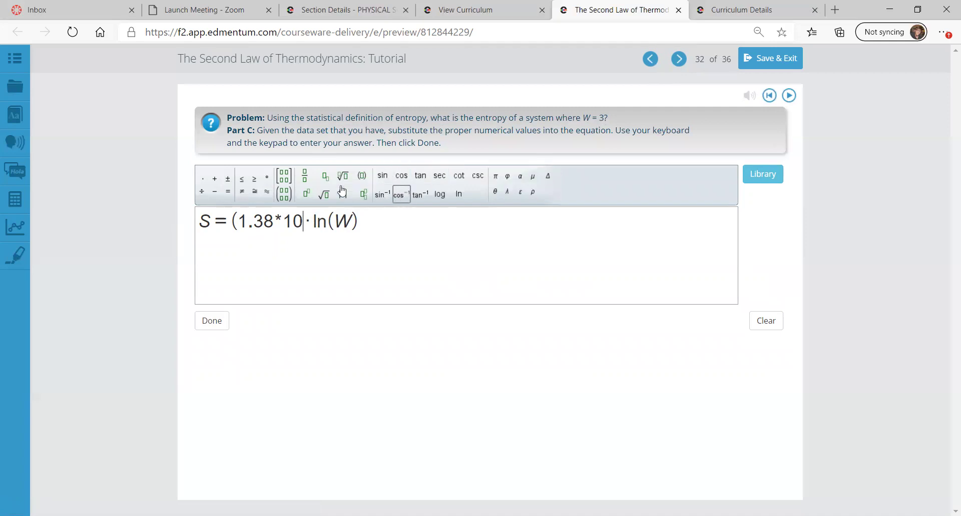
{"action": "left_click", "coordinate": [309, 194]}
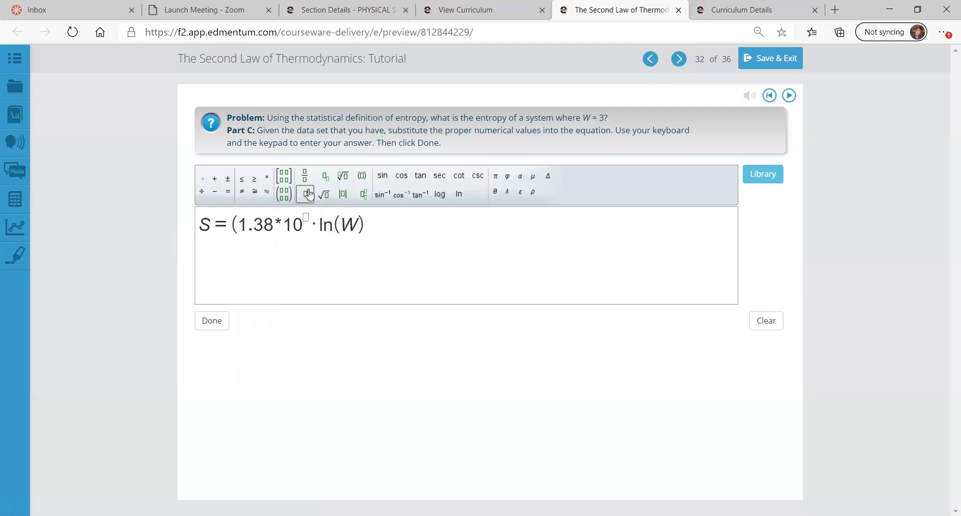
{"action": "type", "text": "-23"}
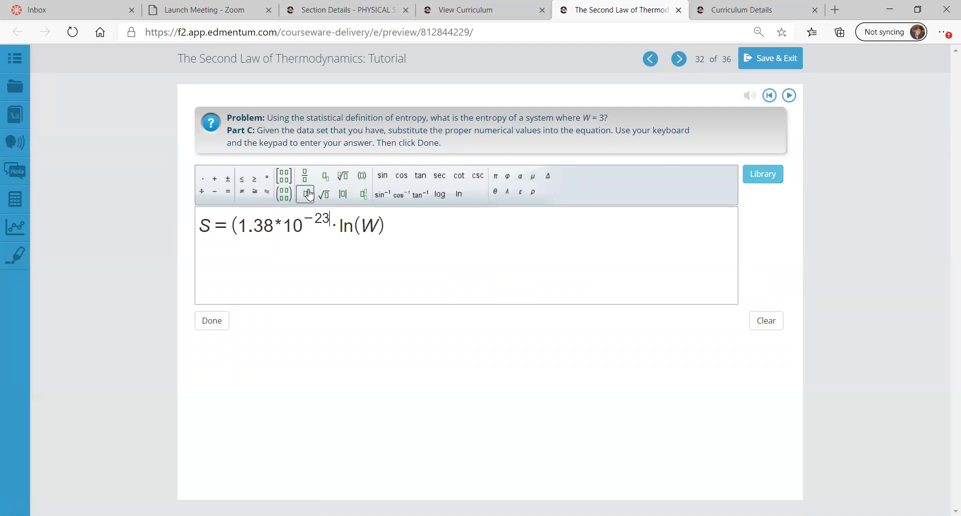
{"action": "key", "text": "Right"}
{"action": "type", "text": ")"}
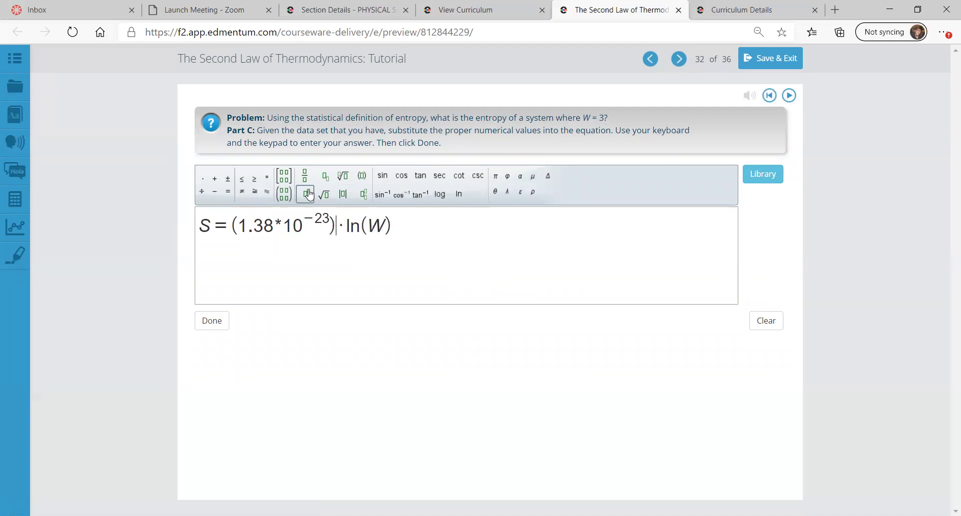
Step: Substitute 3 for W inside the natural logarithm of the Part C equation
{"action": "left_click", "coordinate": [375, 225]}
{"action": "left_click_drag", "start_coordinate": [375, 225], "coordinate": [371, 229]}
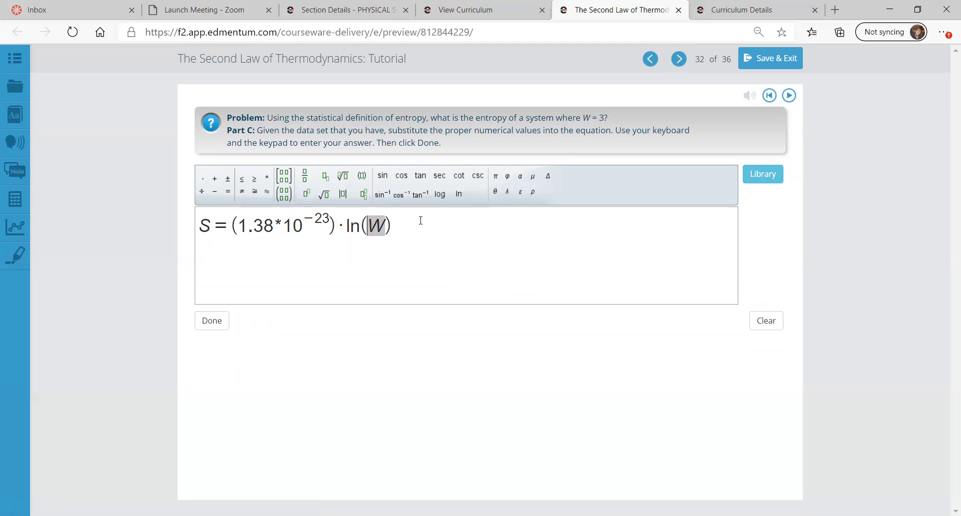
{"action": "type", "text": "3"}
Step: Replace the asterisk between 1.38 and 10 with a multiplication dot and submit the Part C answer
{"action": "left_click", "coordinate": [286, 224]}
{"action": "key", "text": "BackSpace"}
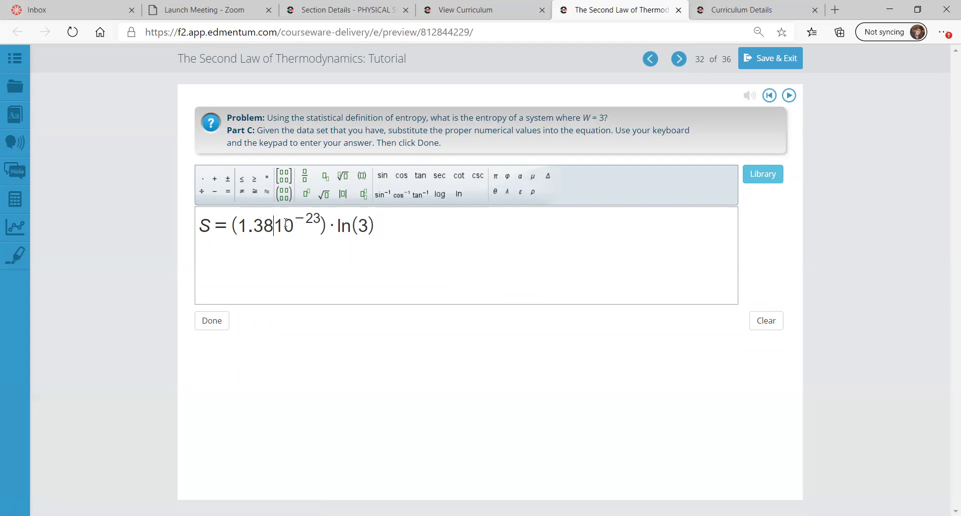
{"action": "left_click", "coordinate": [204, 183]}
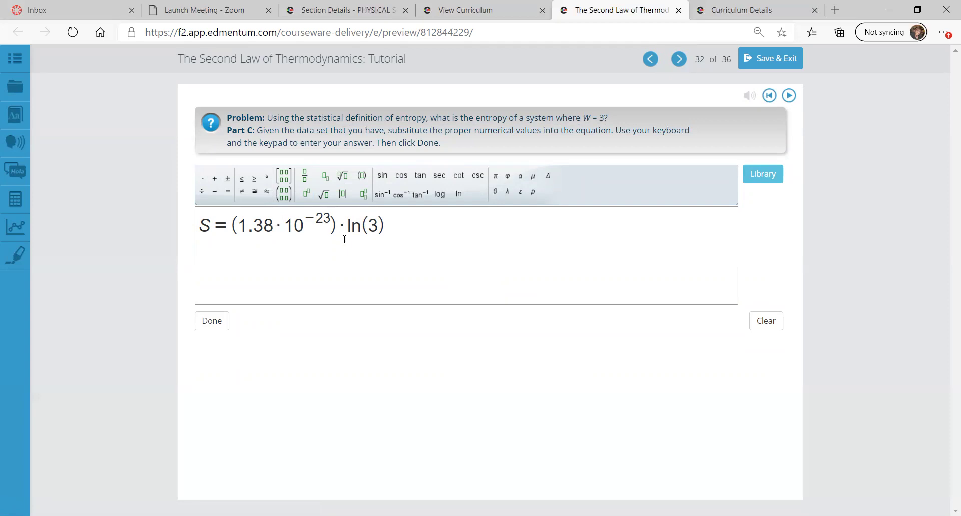
{"action": "left_click", "coordinate": [210, 325]}
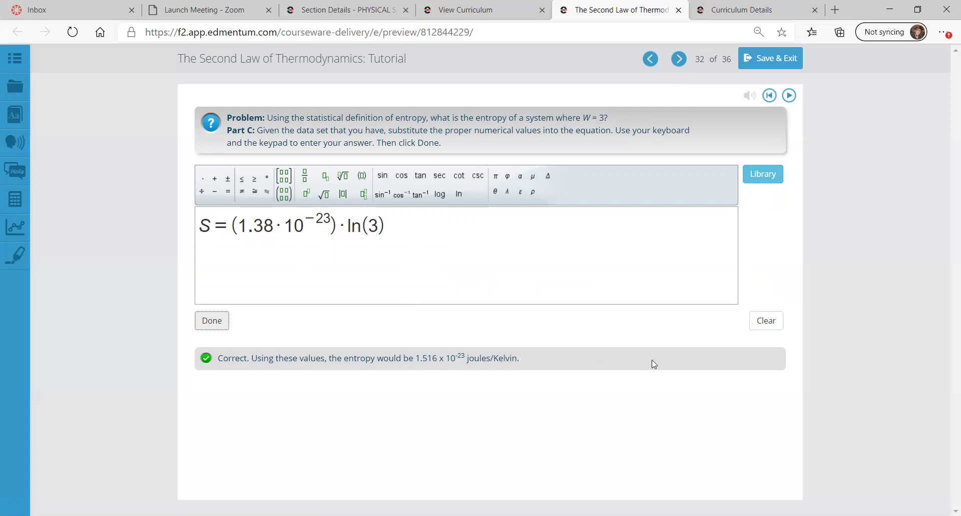
Step: Advance past the Summary title slide to the lesson's written summary page
{"action": "left_click", "coordinate": [678, 60]}
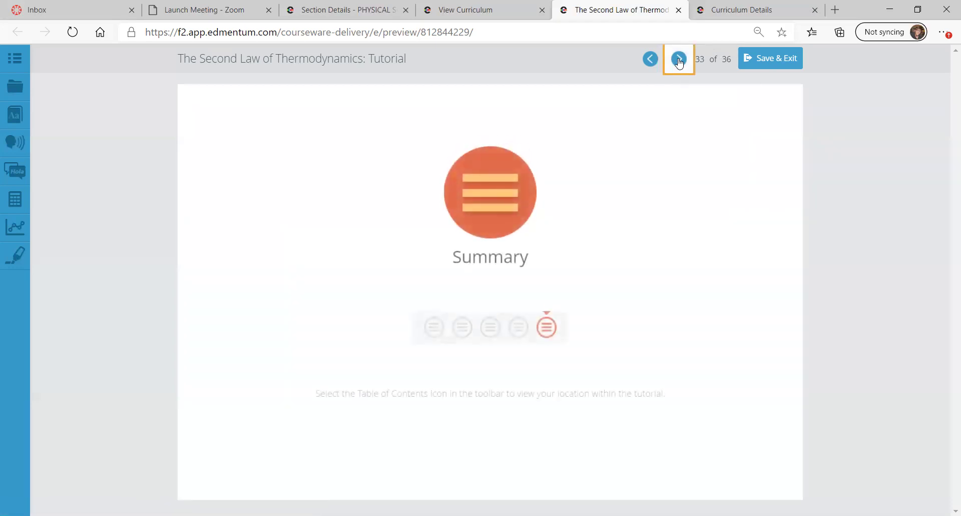
{"action": "left_click", "coordinate": [678, 60]}
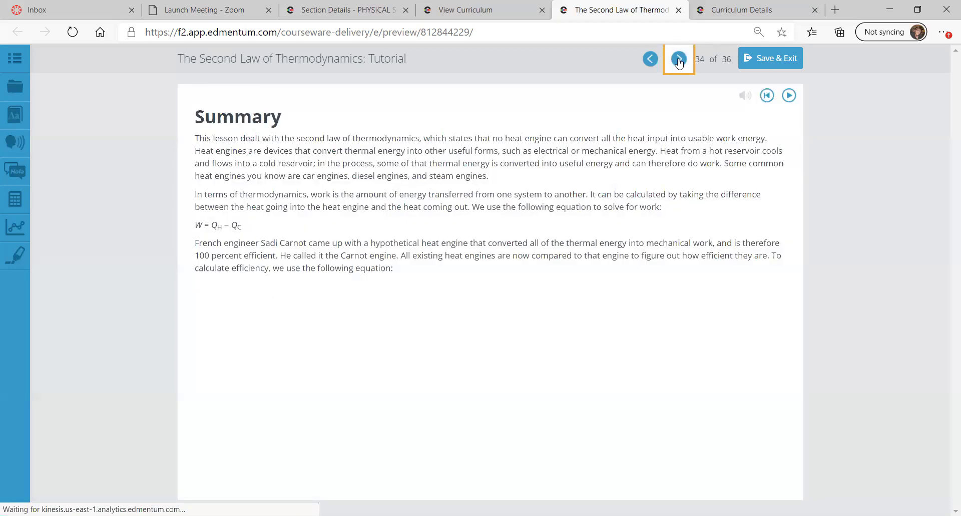